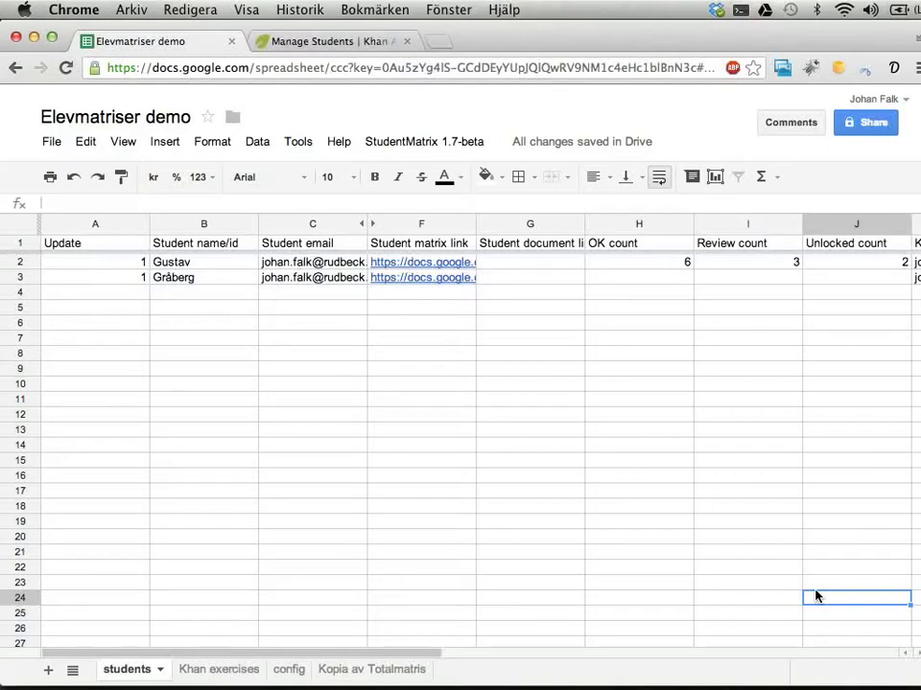
Enter the new student's full name in B4 and their email address in C4
click(106, 299)
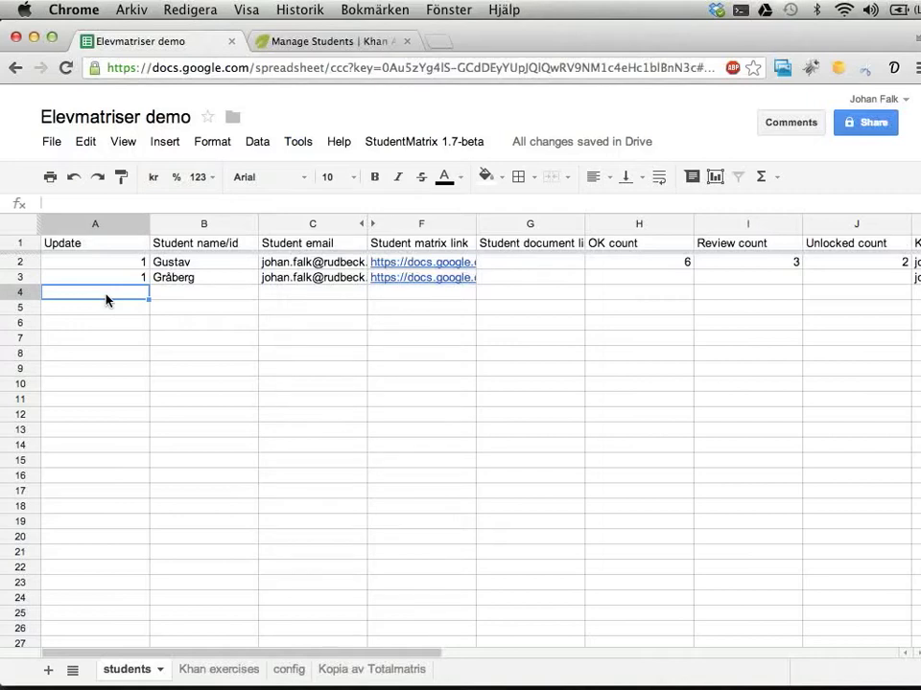
click(193, 297)
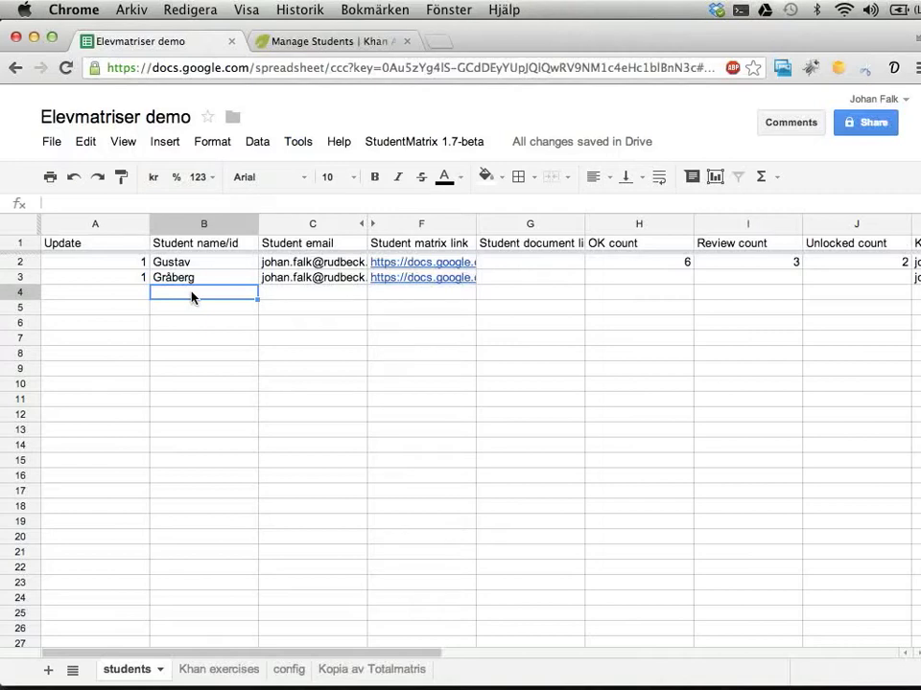
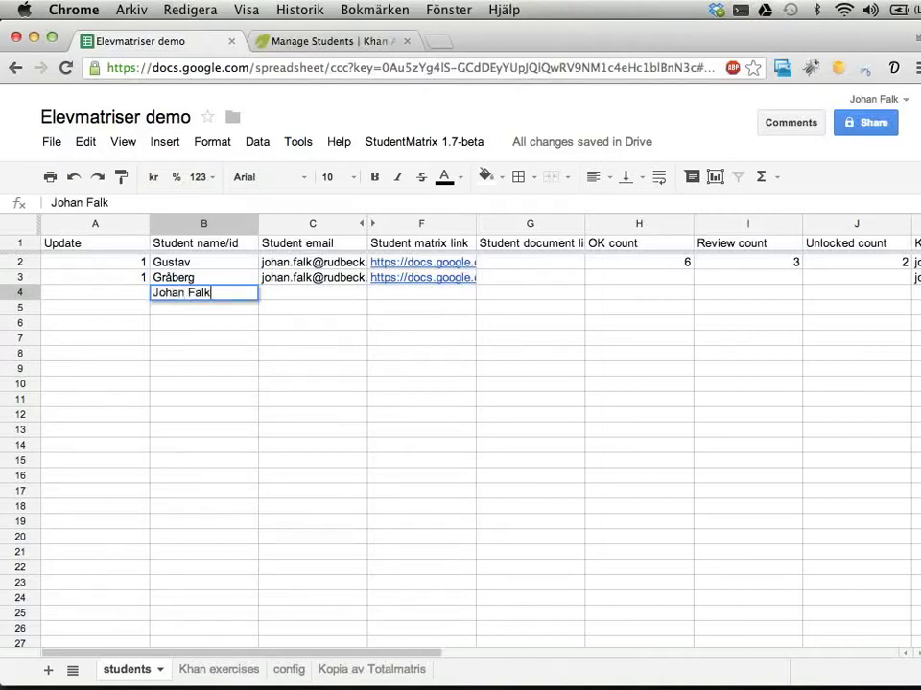
key(Return)
click(312, 292)
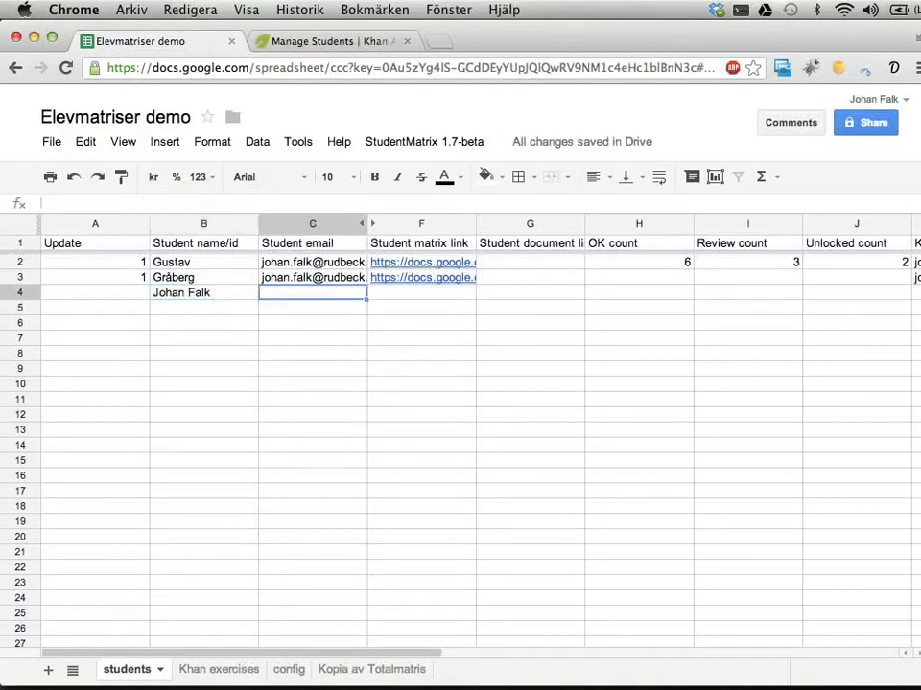
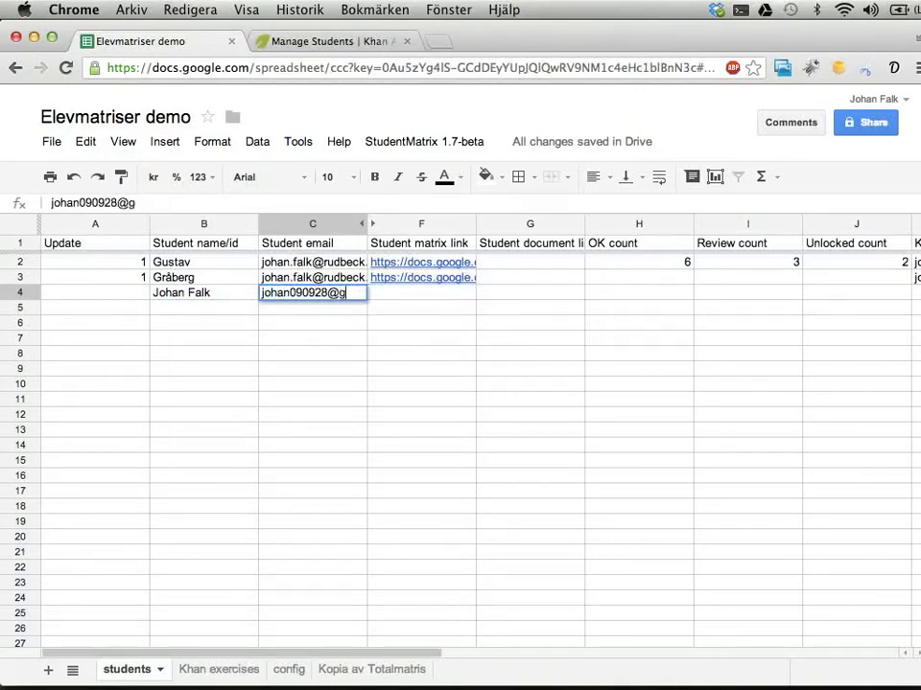
key(Return)
Clear the Update flags in A2:A3 and set A4's Update value to 1
key(Up)
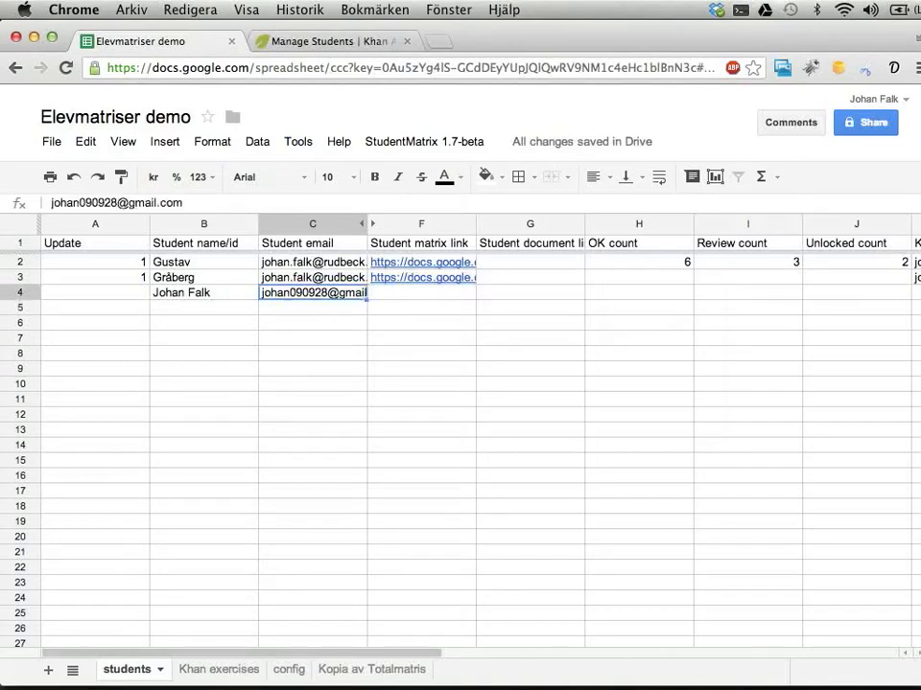
key(Right)
key(Left)
key(Left)
key(Left)
key(Up)
key(Up)
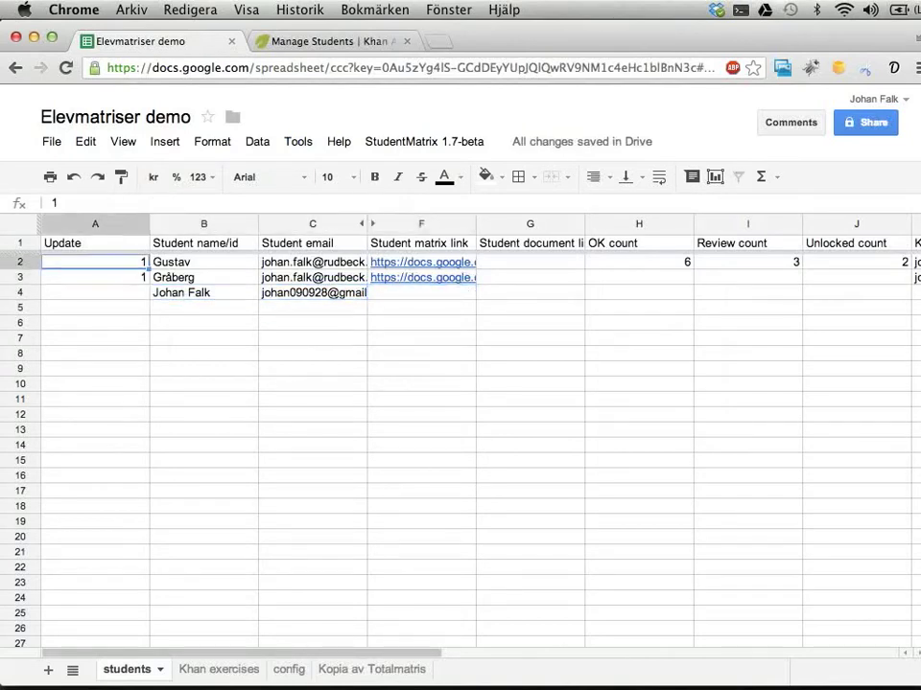
key(shift+Down)
key(Delete)
key(Down)
key(Down)
text(1)
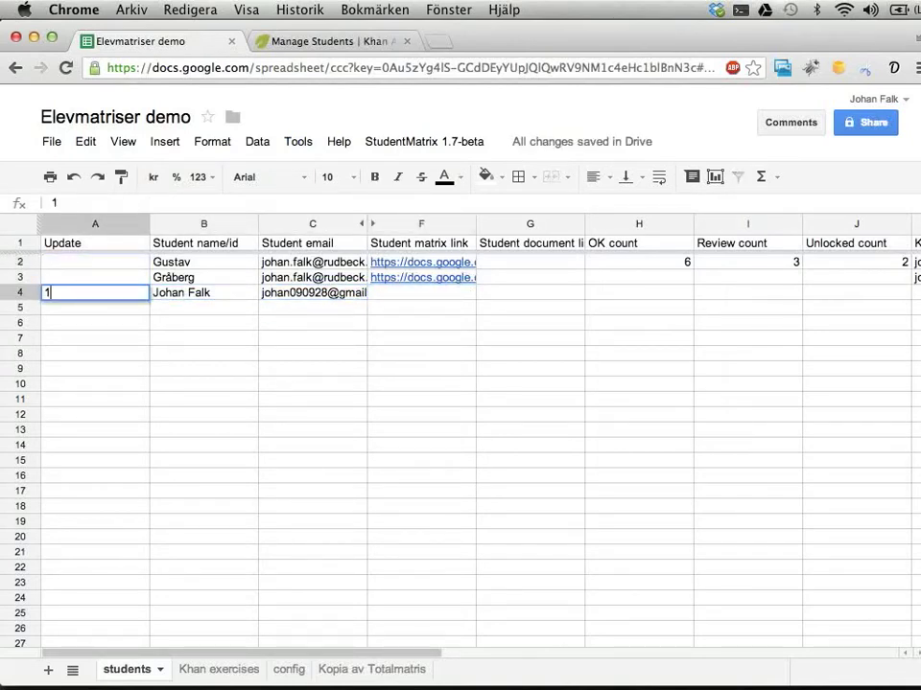
key(Return)
key(Up)
Run StudentMatrix 1.7-beta > Create student sheets to generate the student's matrix link in F4
click(424, 141)
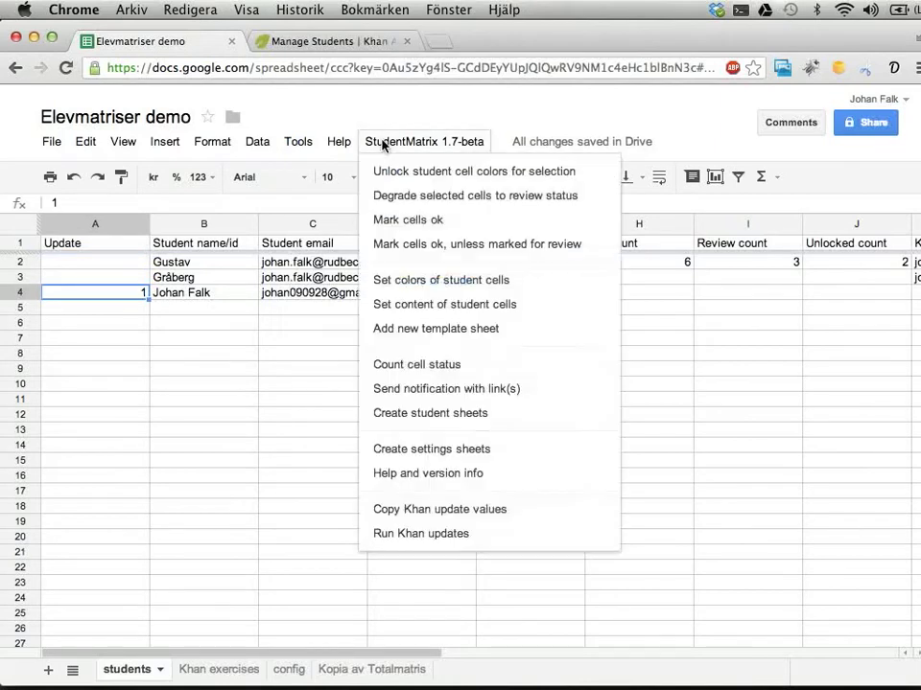
click(397, 414)
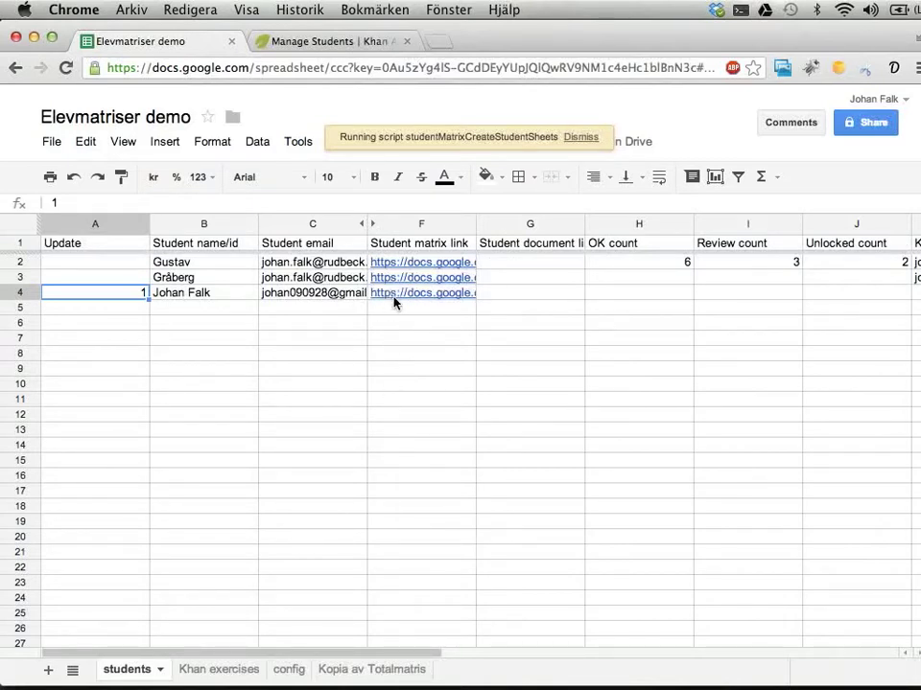
click(416, 298)
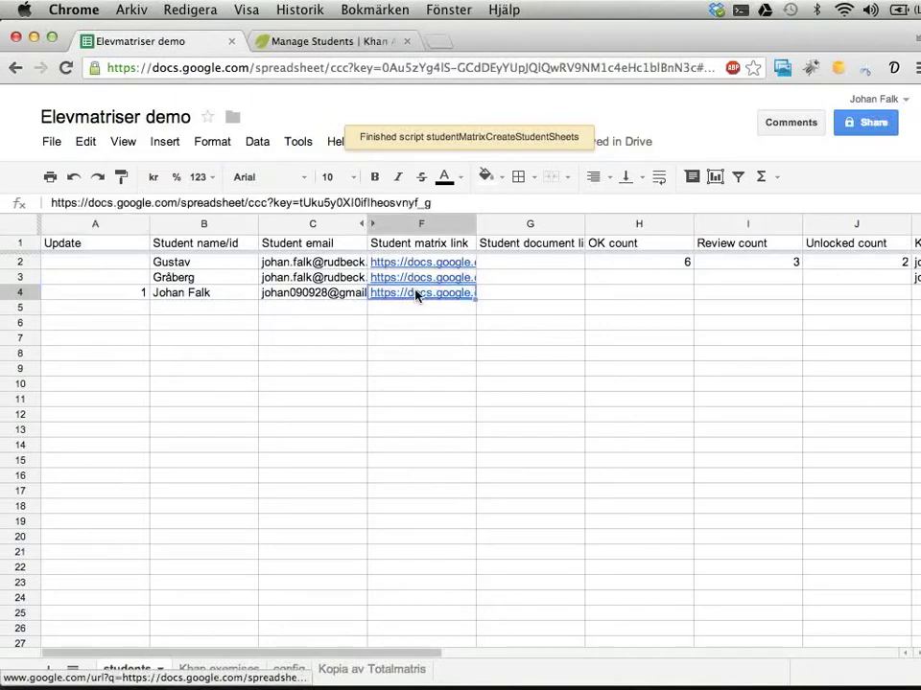
Follow the F4 link and browse the new student's Totalmatris sheet of grade-level goals
click(486, 325)
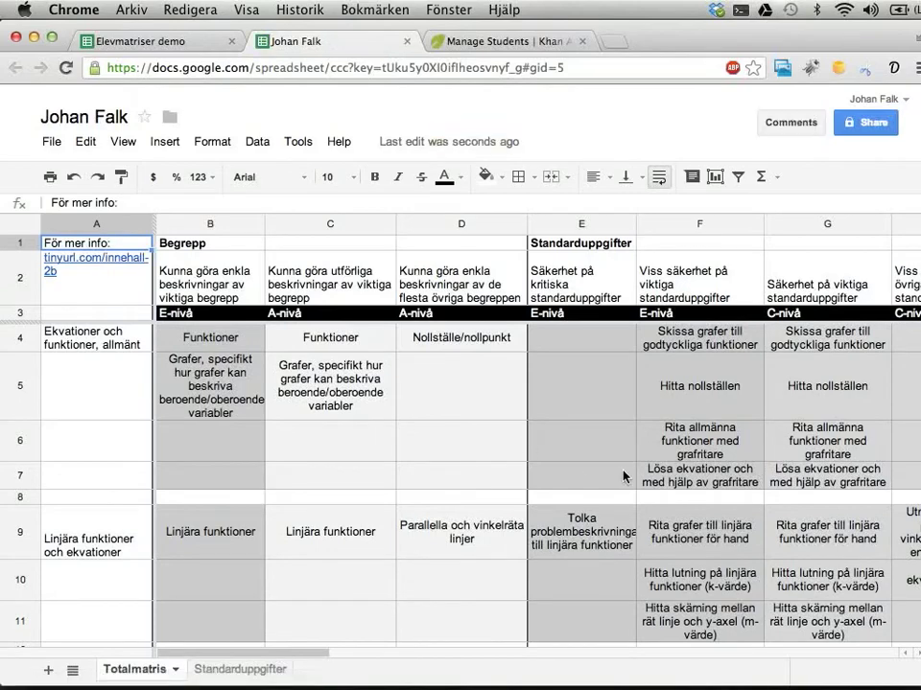
click(697, 471)
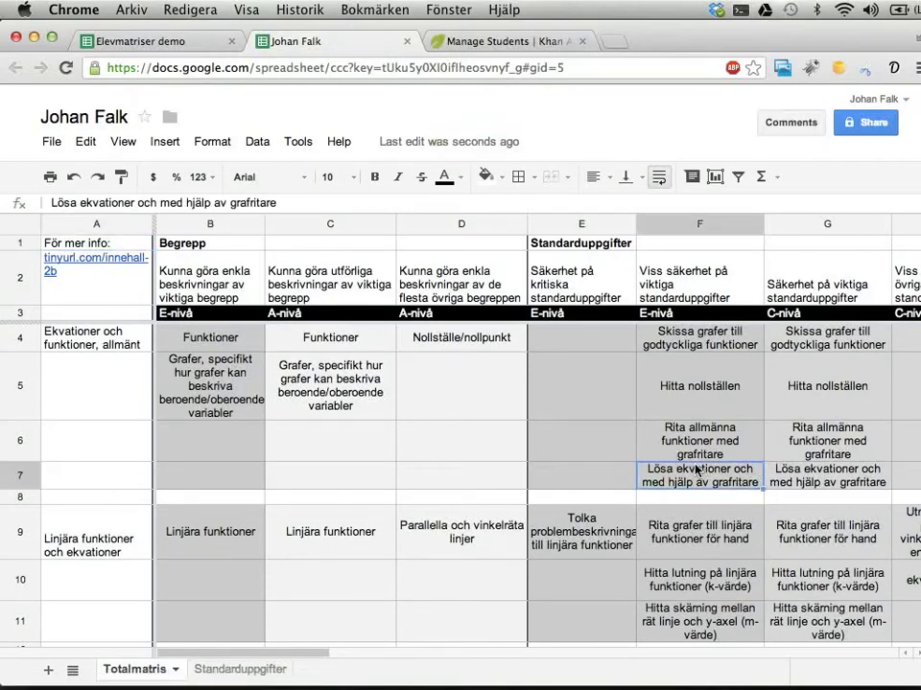
scroll(697, 471, down, 5)
scroll(715, 470, up, 5)
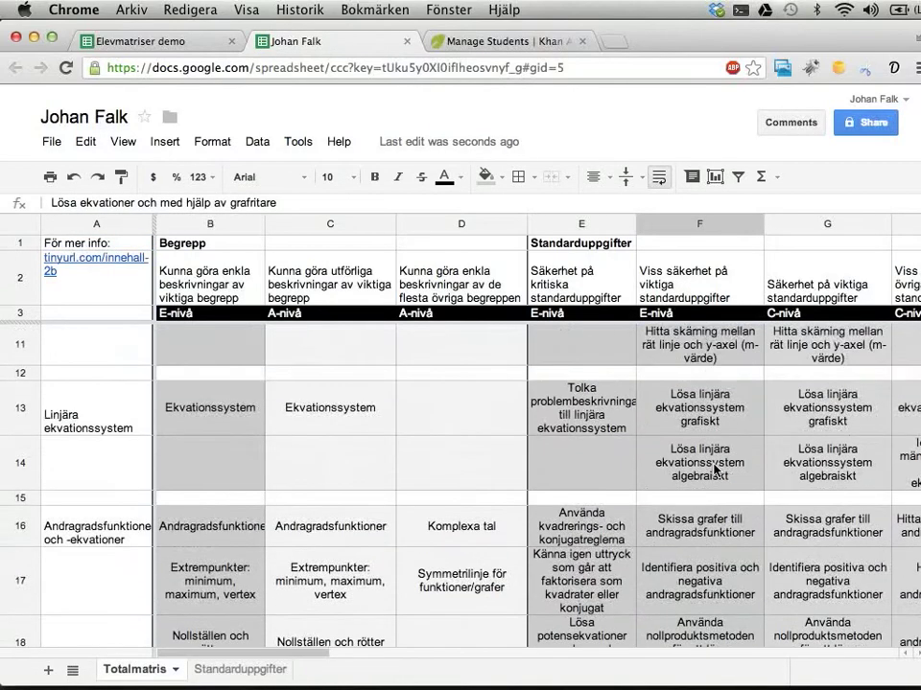
scroll(715, 470, right, 3)
scroll(715, 470, down, 5)
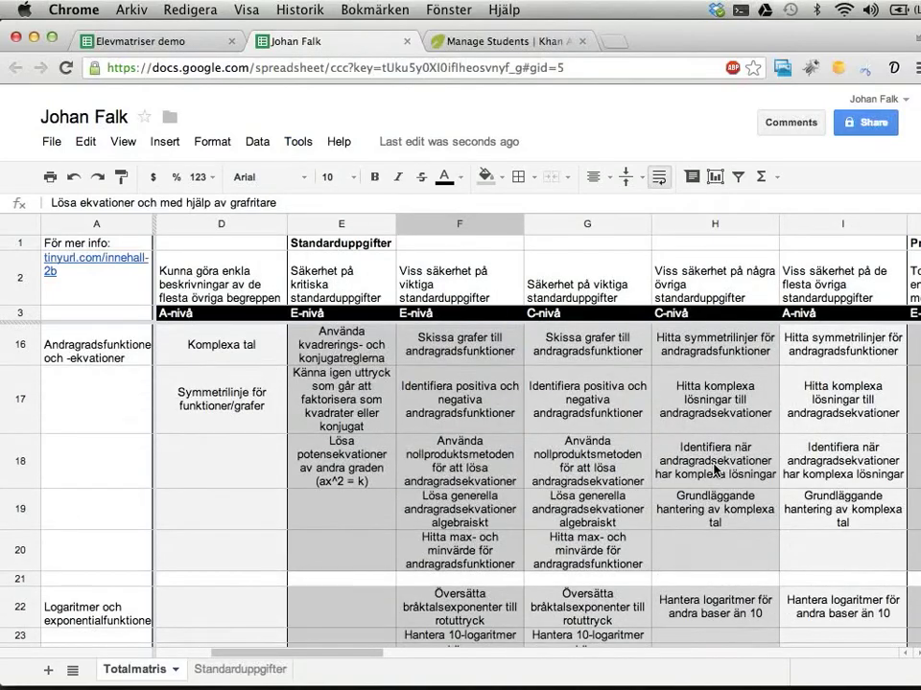
scroll(714, 470, left, 1)
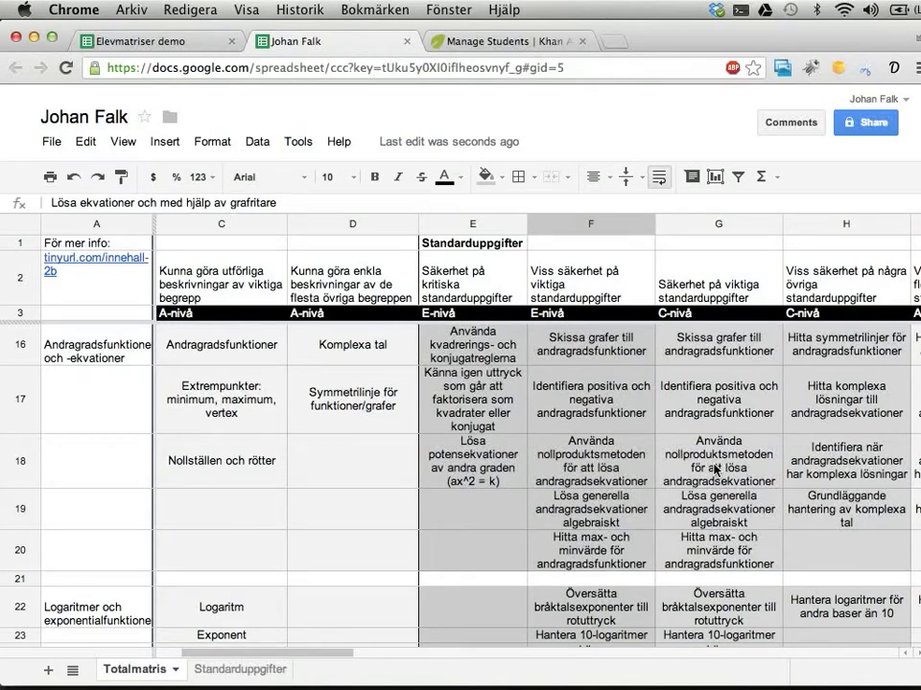
scroll(714, 470, right, 1)
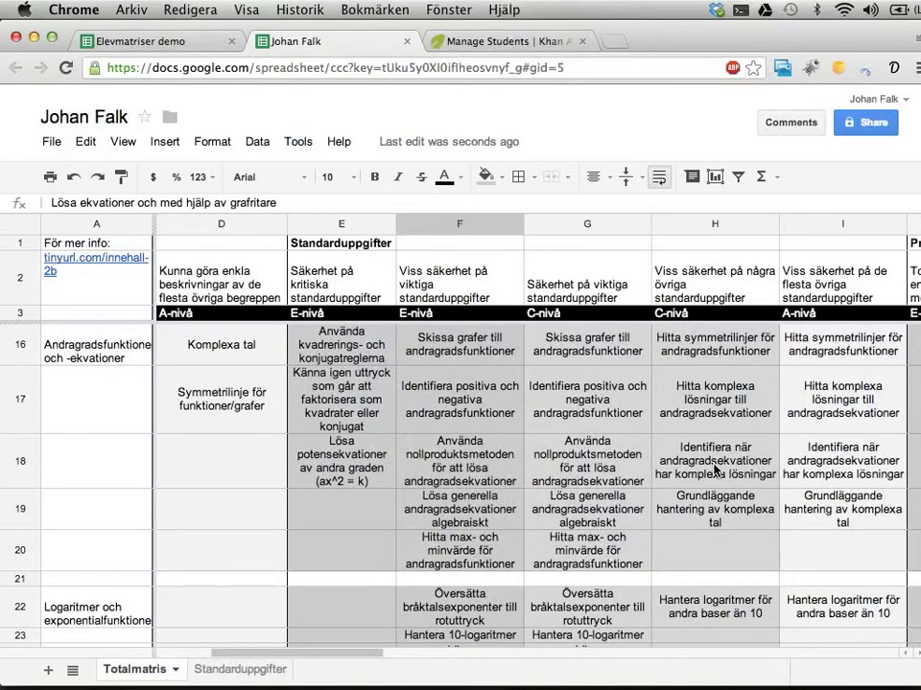
scroll(715, 470, up, 2)
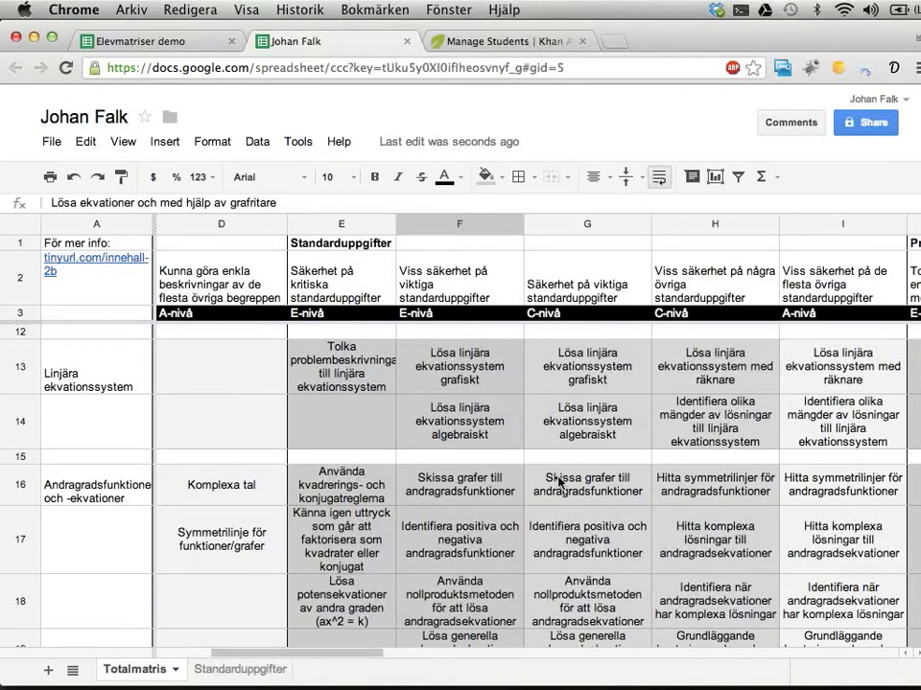
scroll(559, 480, down, 5)
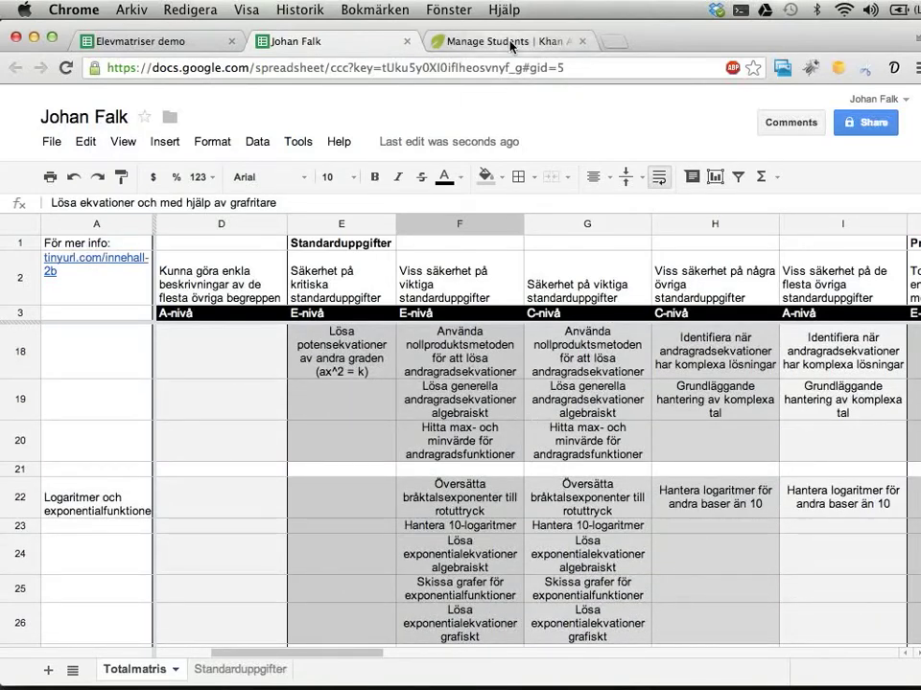
click(117, 41)
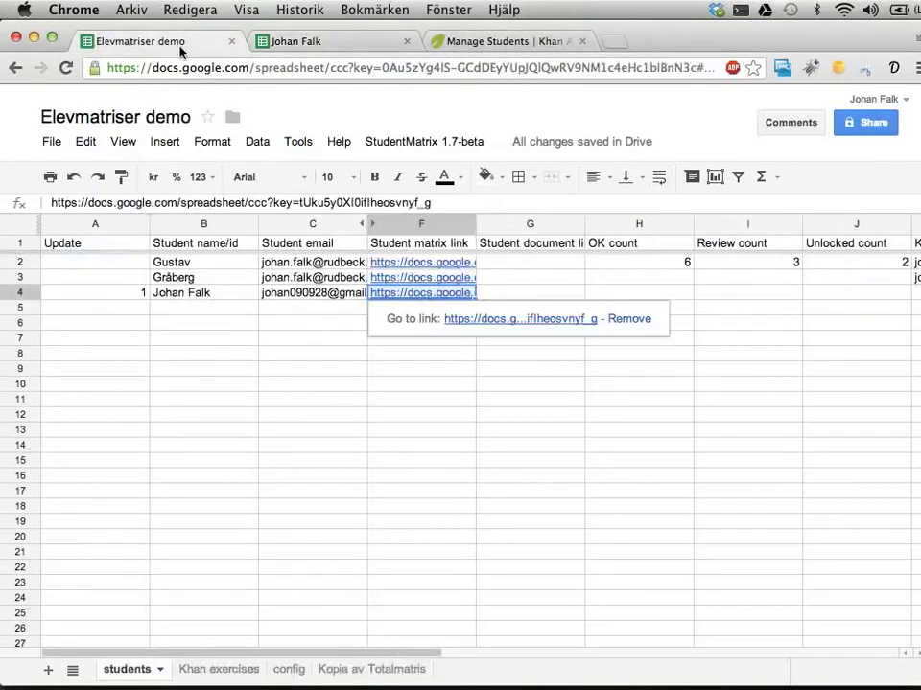
click(175, 325)
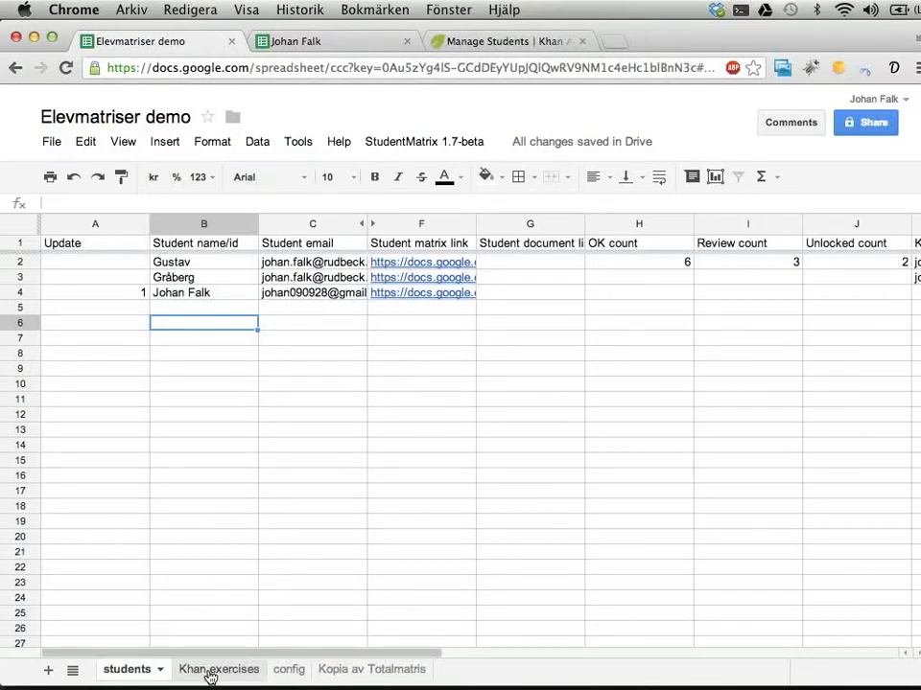
click(211, 677)
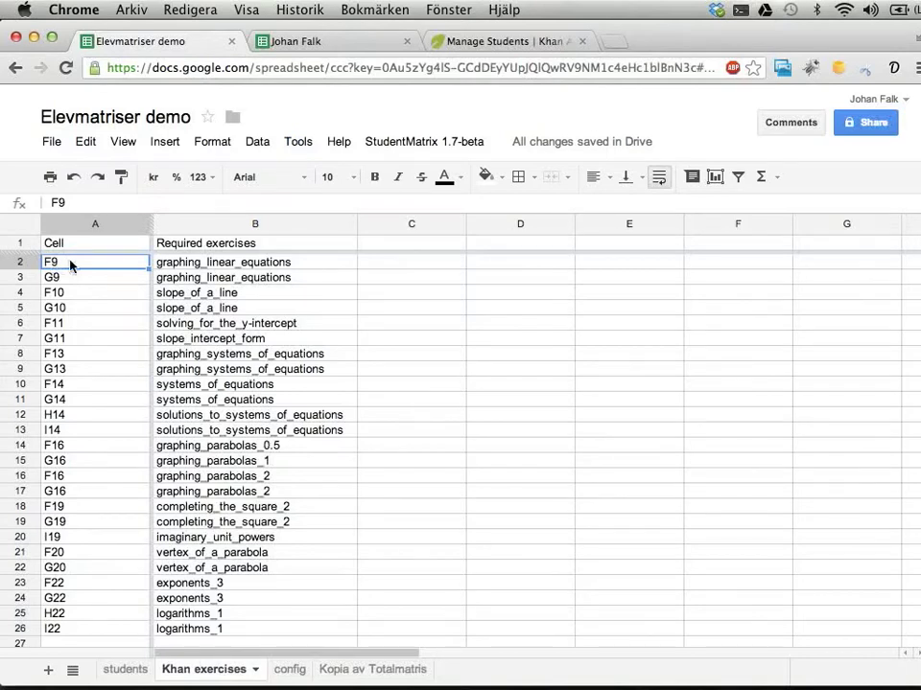
click(219, 266)
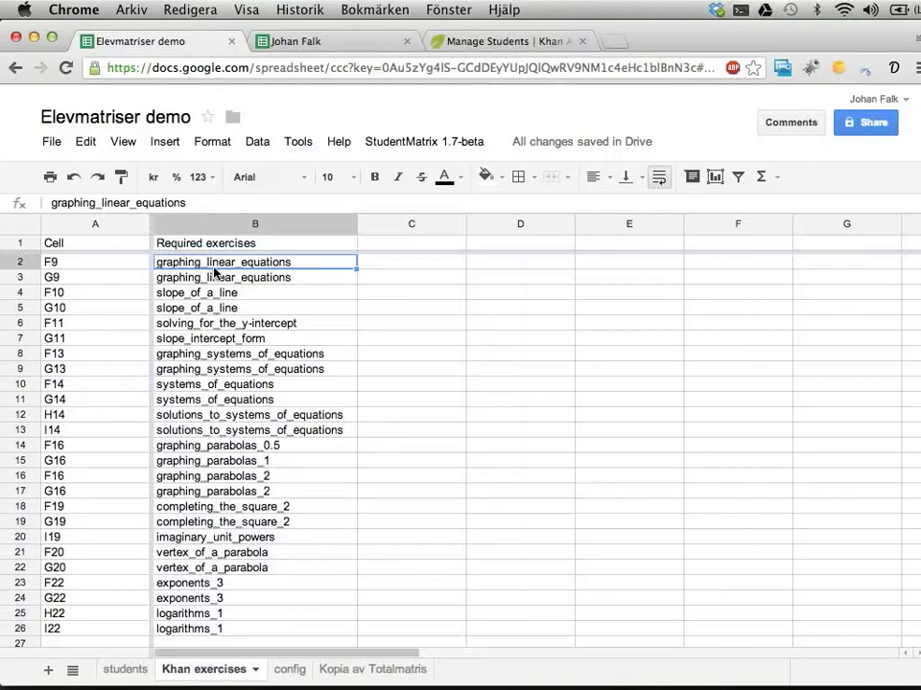
click(324, 48)
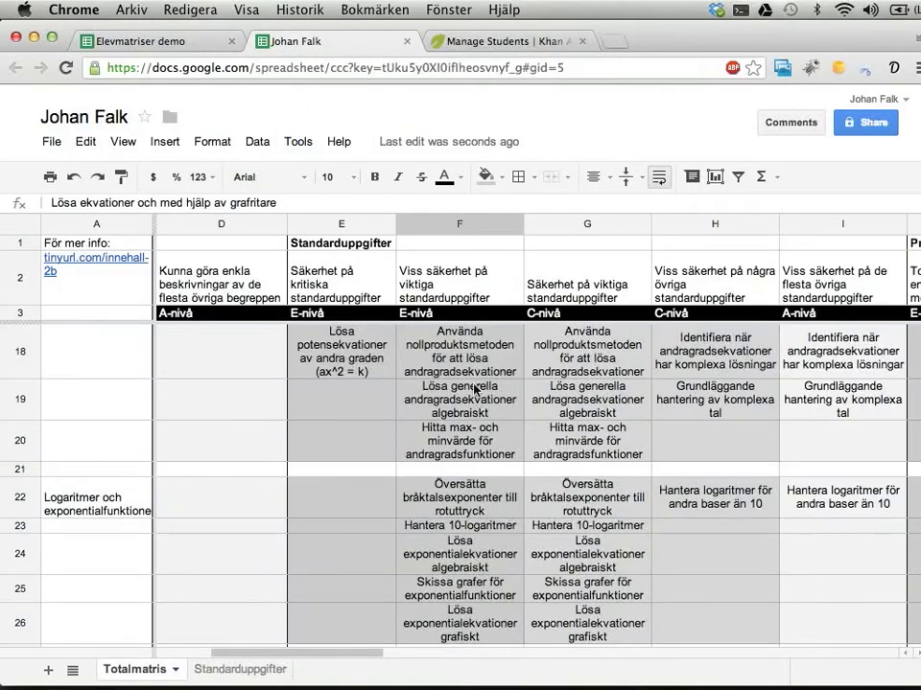
Select matrix cell F9, then go back to the Elevmatriser demo's Khan exercises sheet
scroll(477, 388, up, 5)
scroll(477, 388, up, 2)
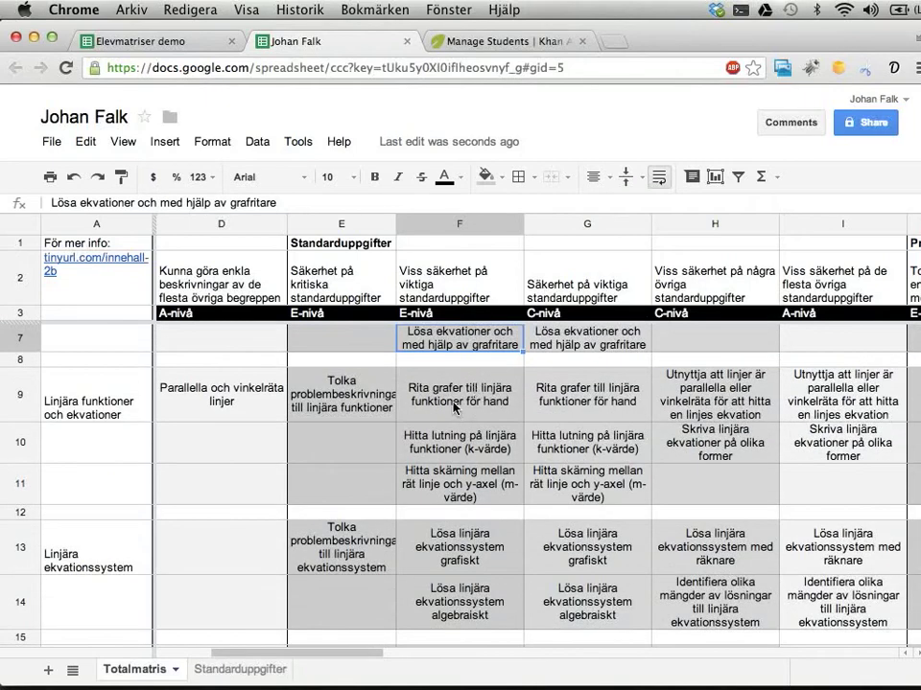
click(492, 406)
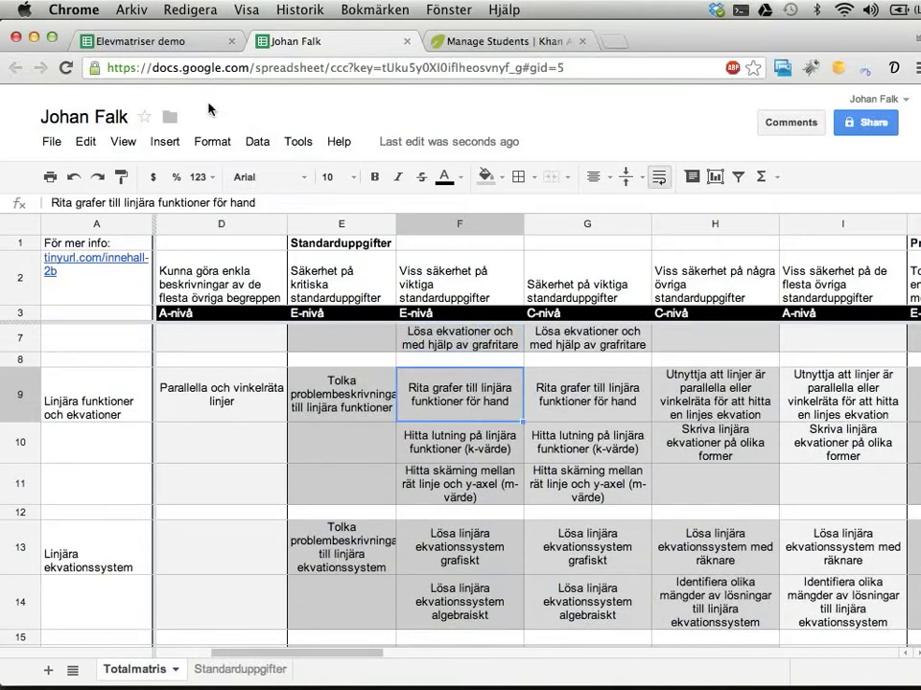
click(167, 45)
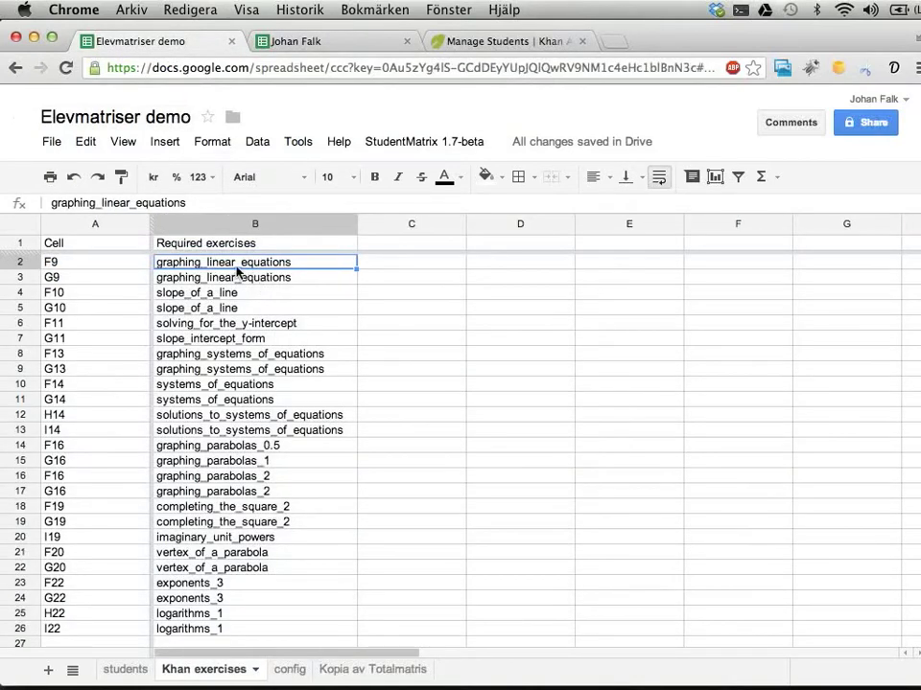
click(299, 44)
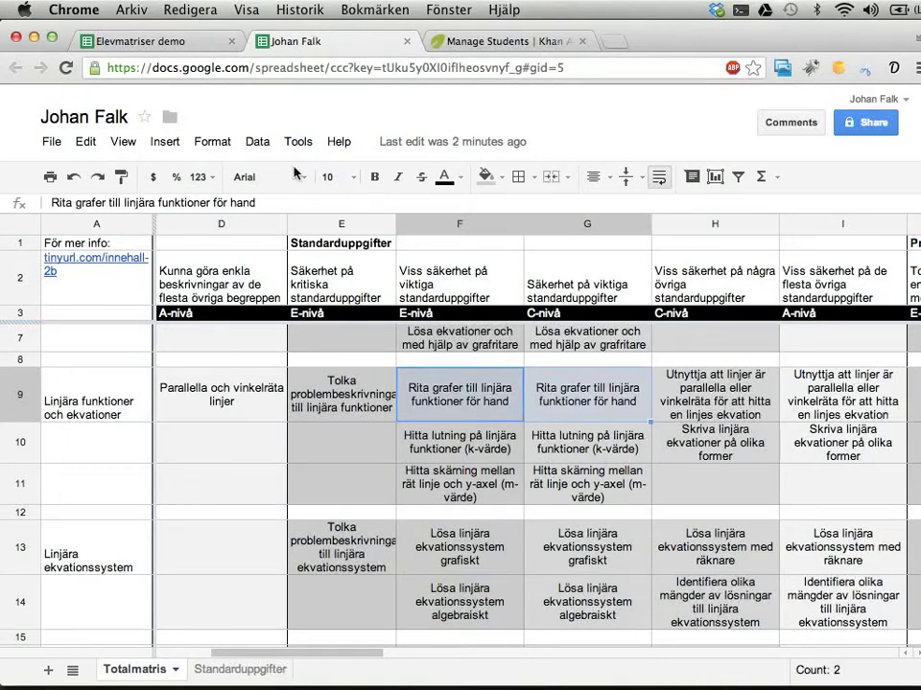
click(172, 46)
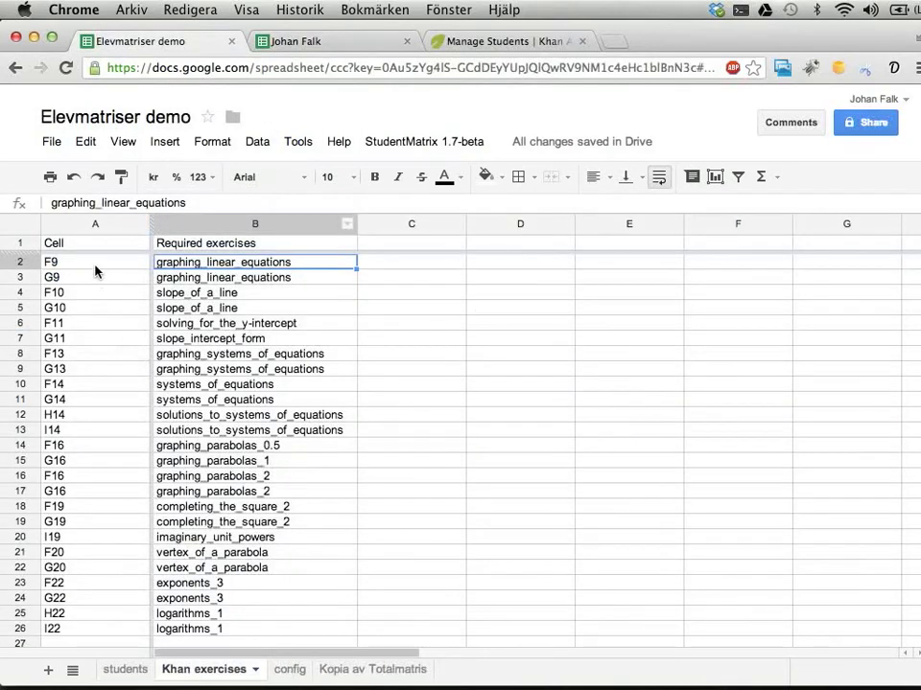
drag(96, 265, 195, 631)
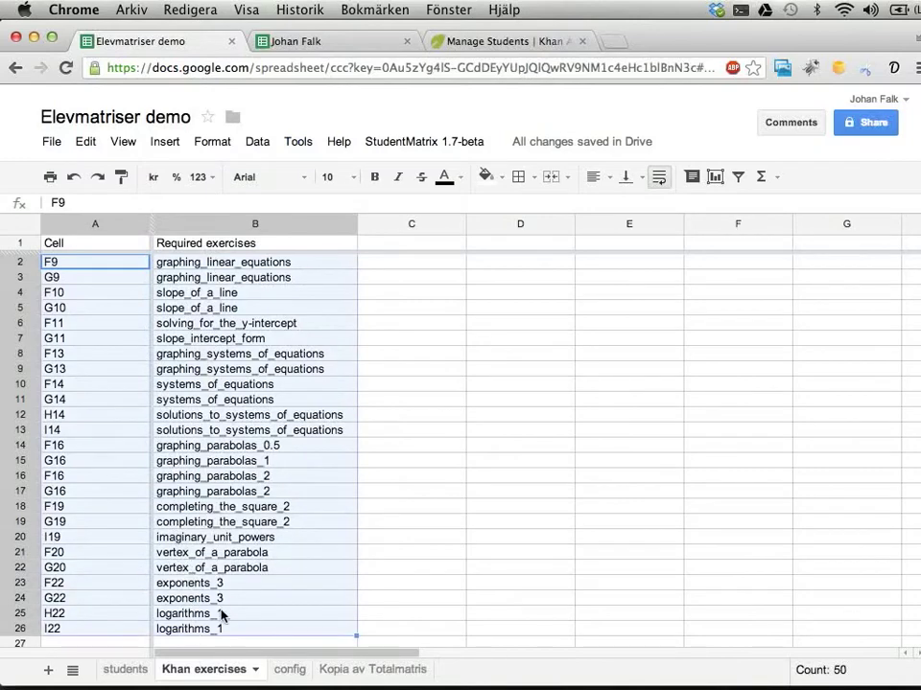
click(251, 32)
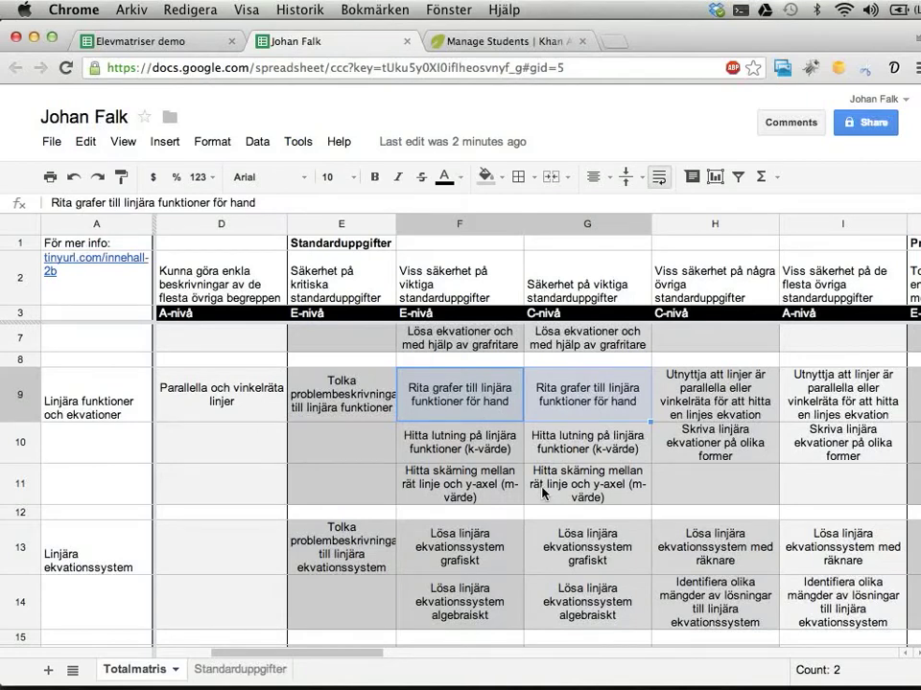
click(173, 43)
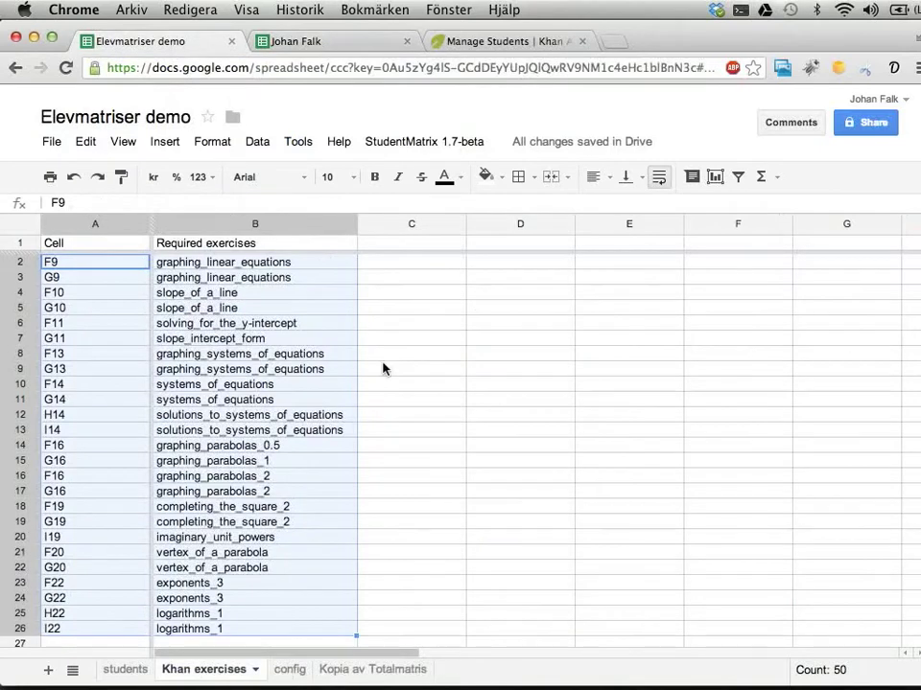
click(304, 261)
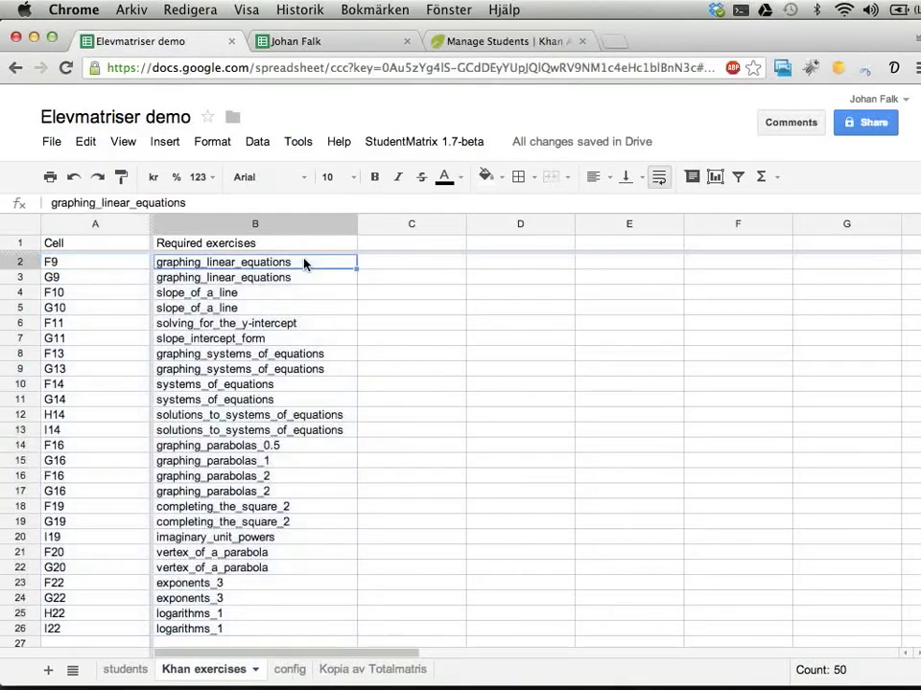
key(Down)
key(Down)
key(super+c)
click(520, 262)
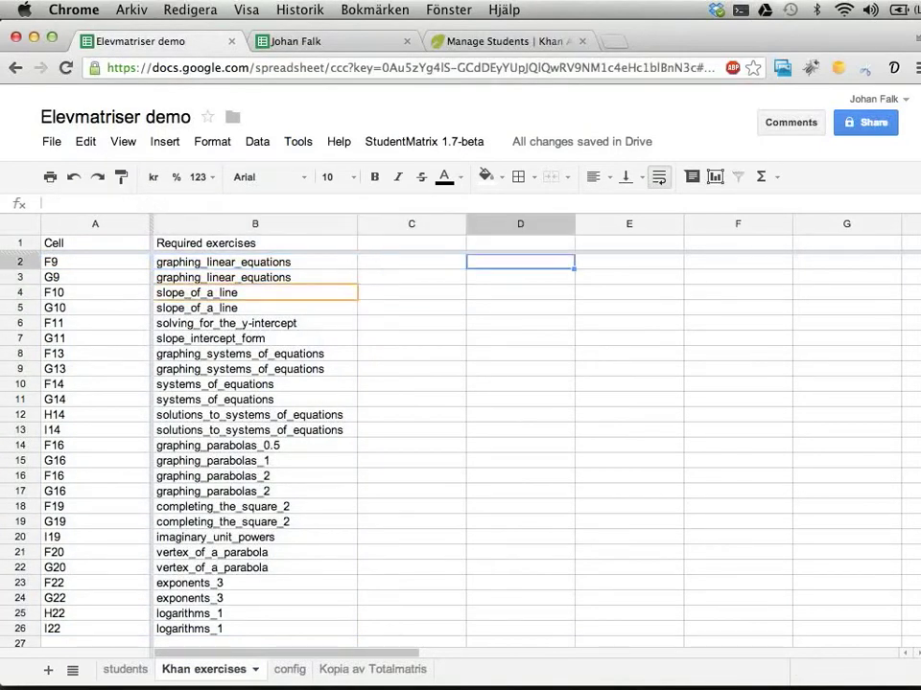
click(411, 262)
key(super+v)
key(Left)
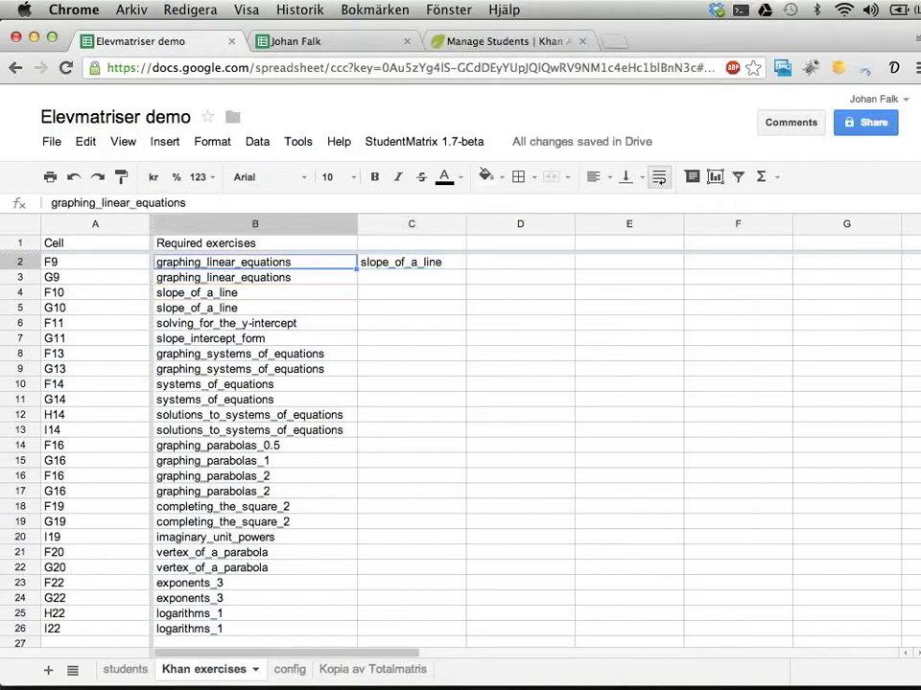
key(shift+Right)
key(shift+Right)
key(shift+Left)
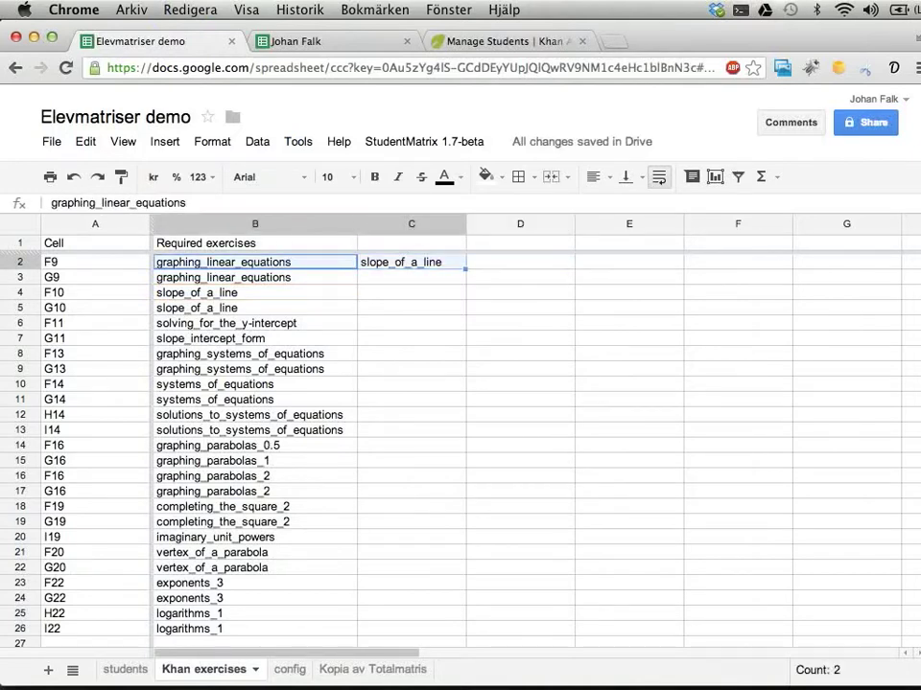
key(shift+Right)
key(shift+Right)
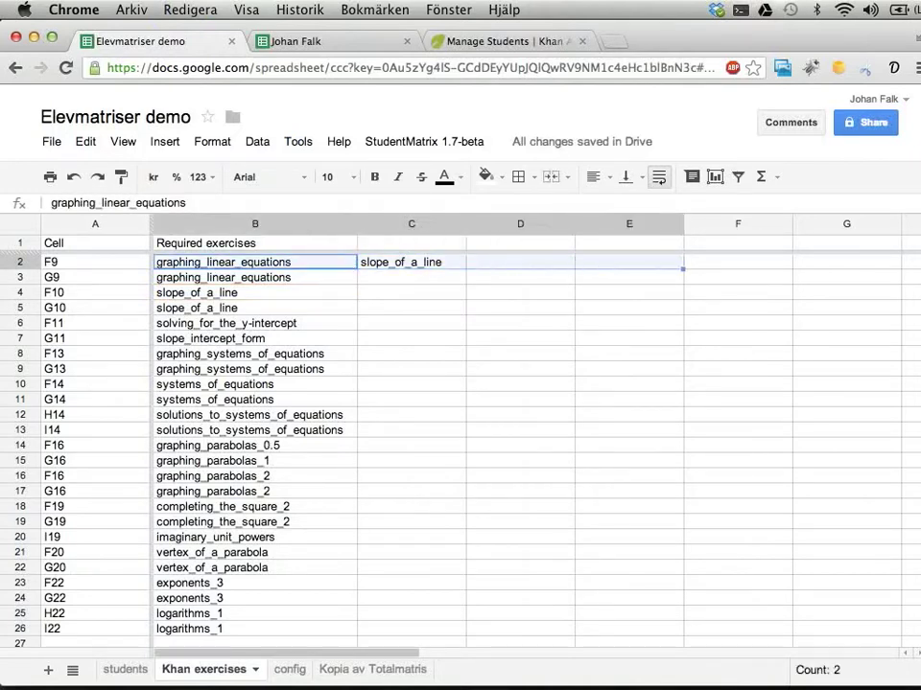
key(shift+Left)
key(shift+Left)
key(Right)
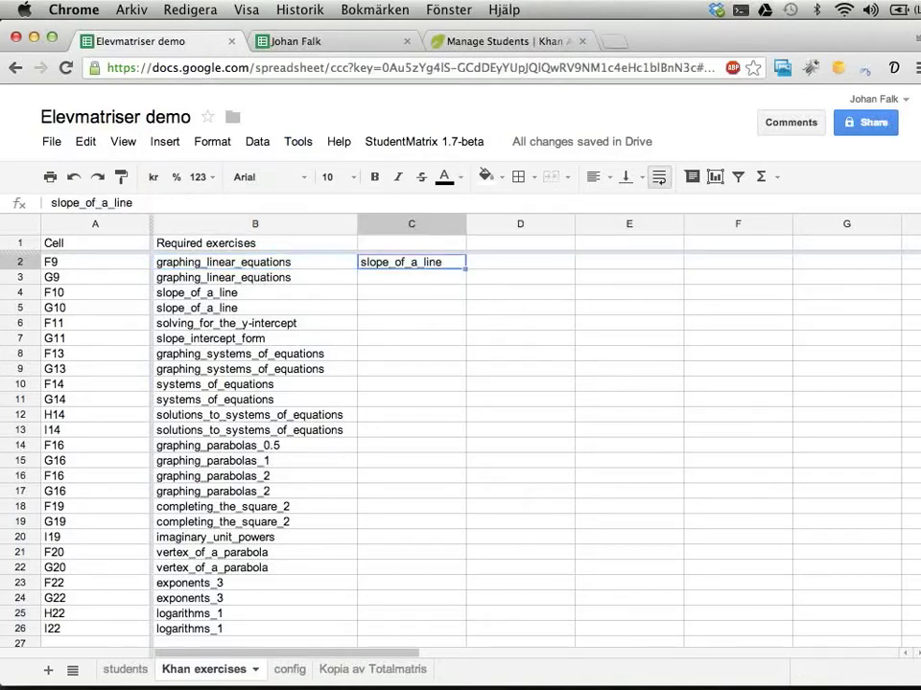
key(Left)
key(Left)
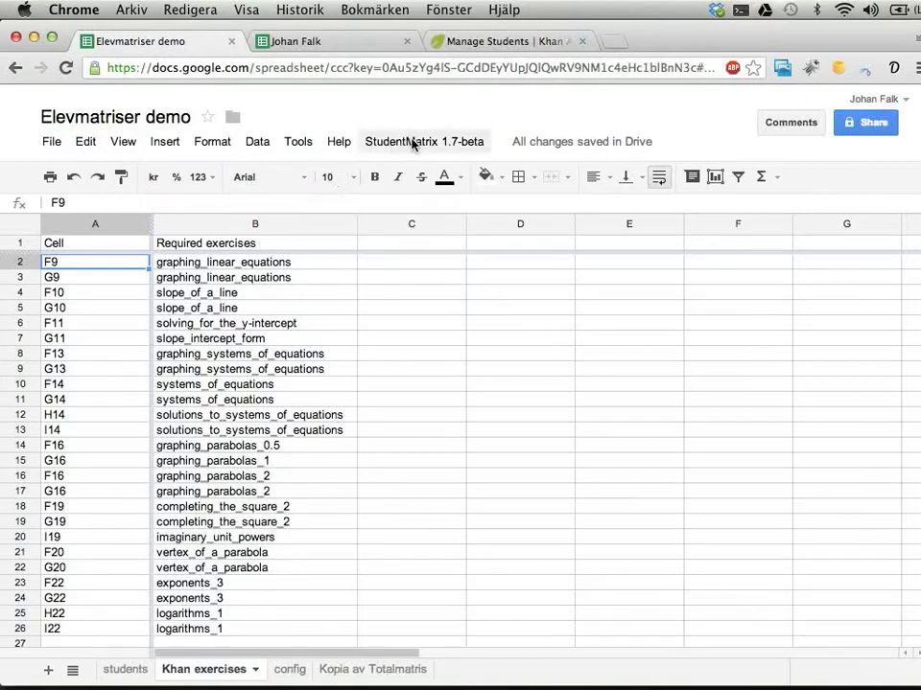
On the students sheet, paste the third student's email from C4 into Khan ID cell K4
click(119, 669)
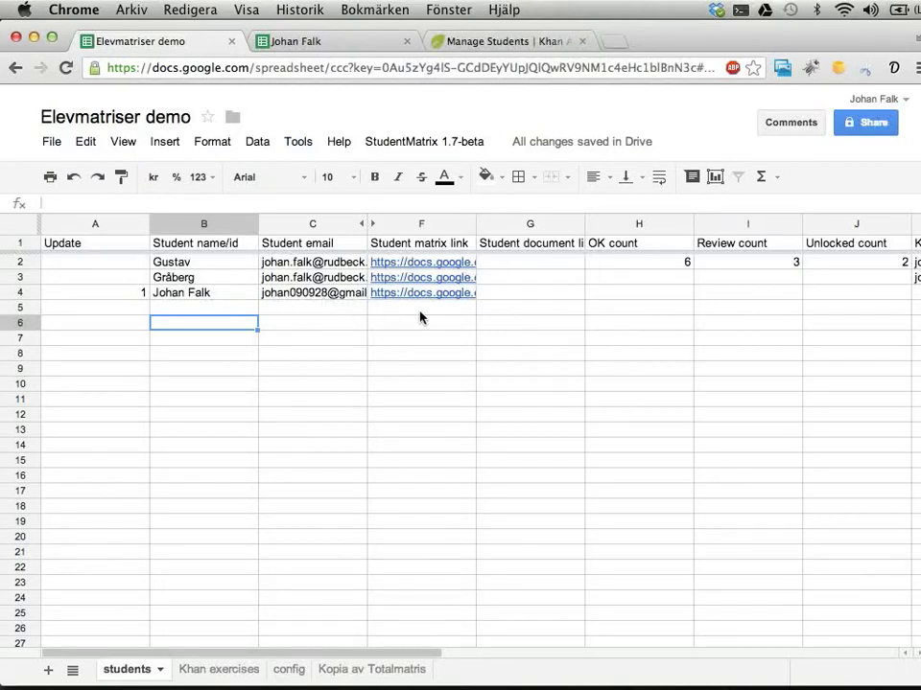
click(332, 298)
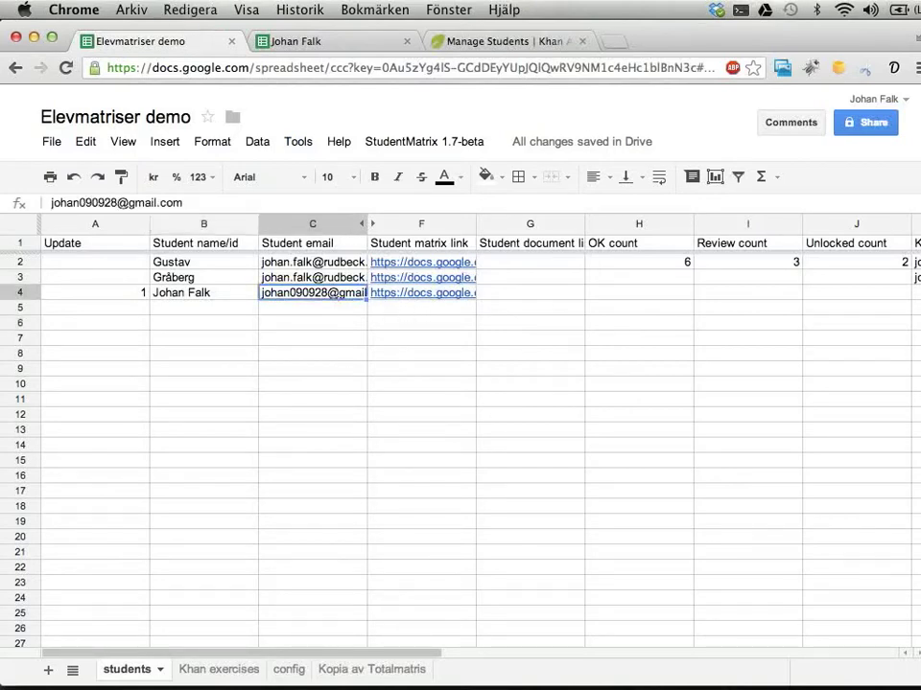
scroll(439, 316, right, 2)
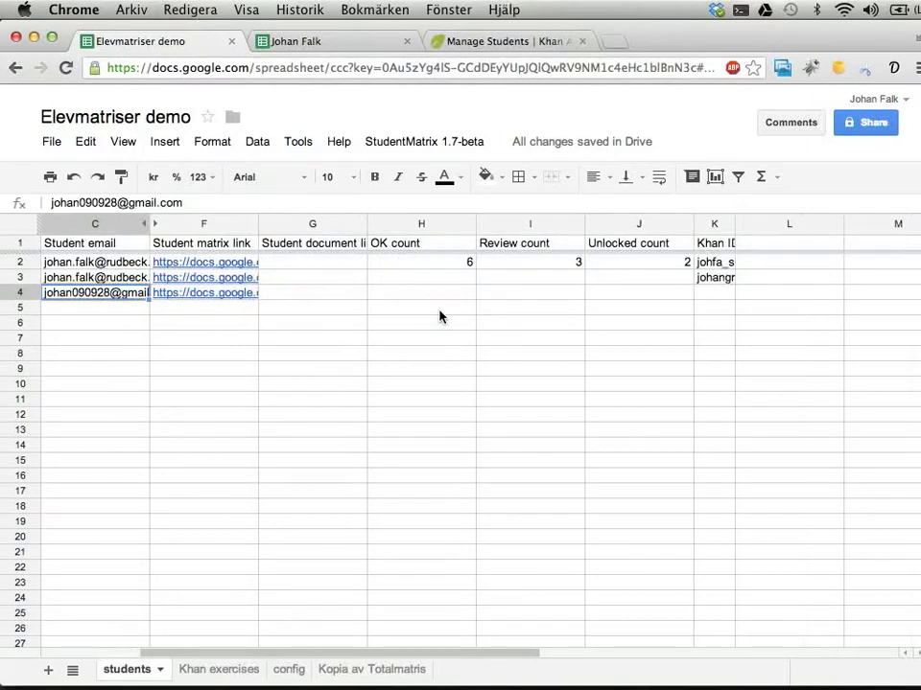
click(709, 294)
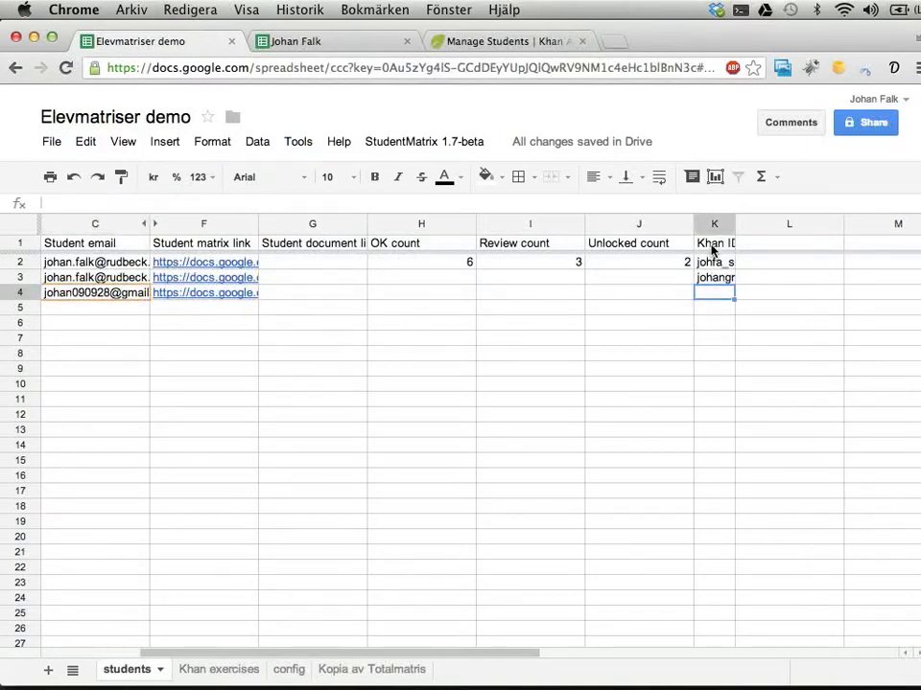
key(ctrl+v)
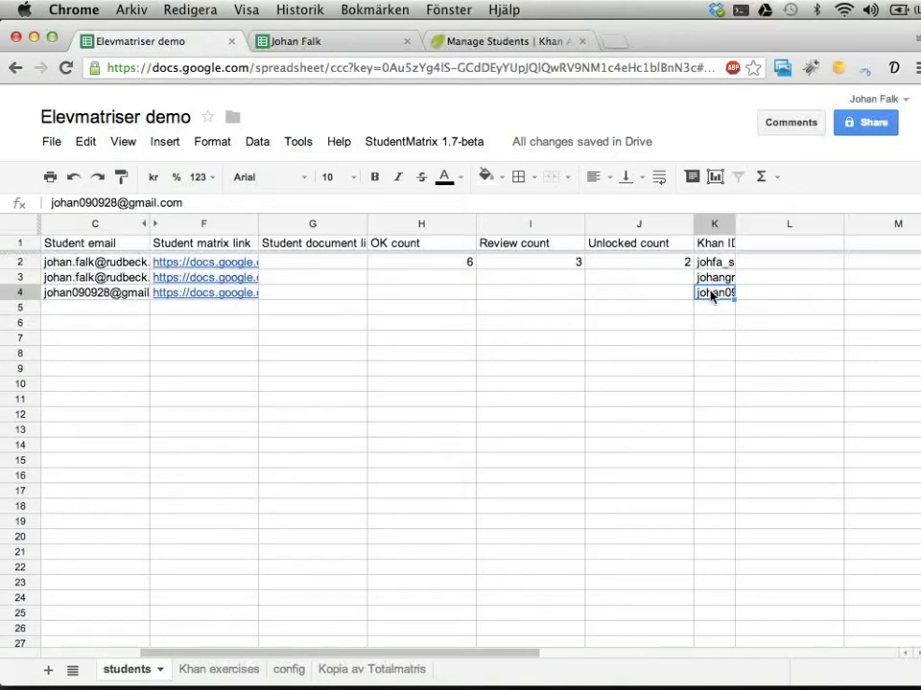
scroll(710, 296, left, 3)
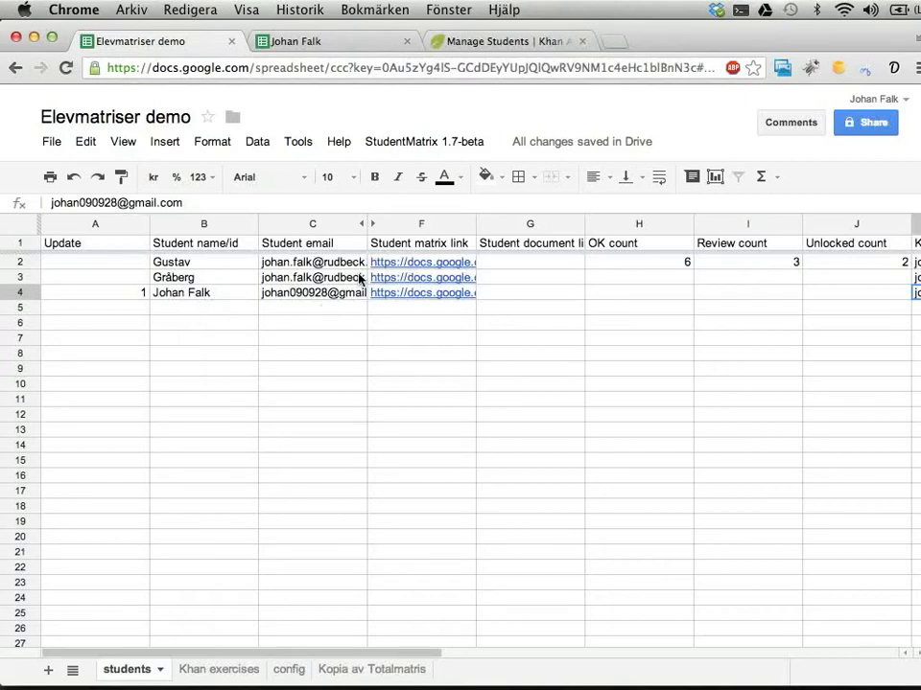
Run StudentMatrix 1.7-beta > Run Khan updates, then switch to the student's matrix tab
click(389, 149)
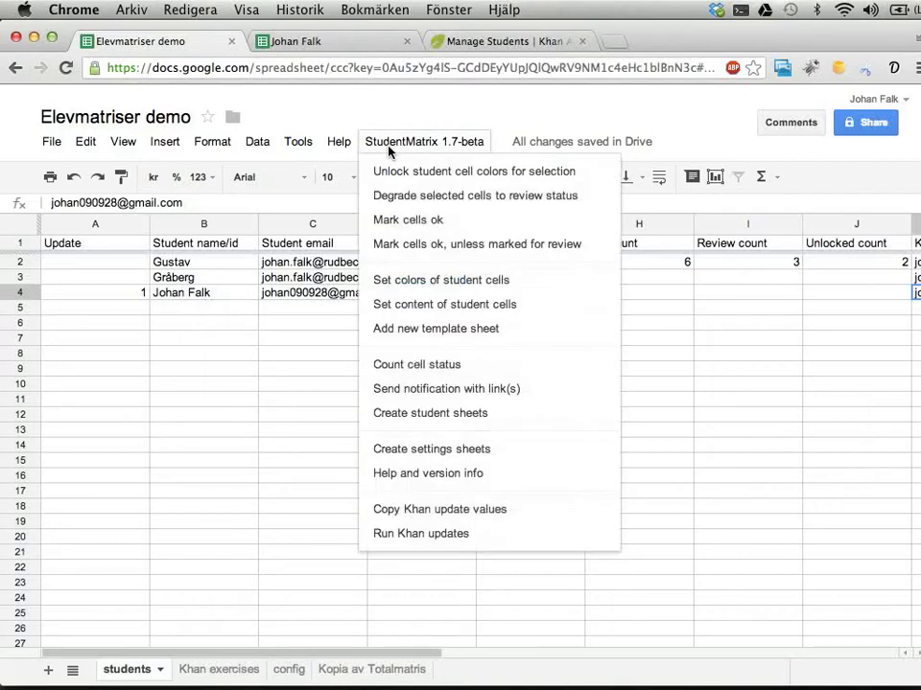
click(412, 535)
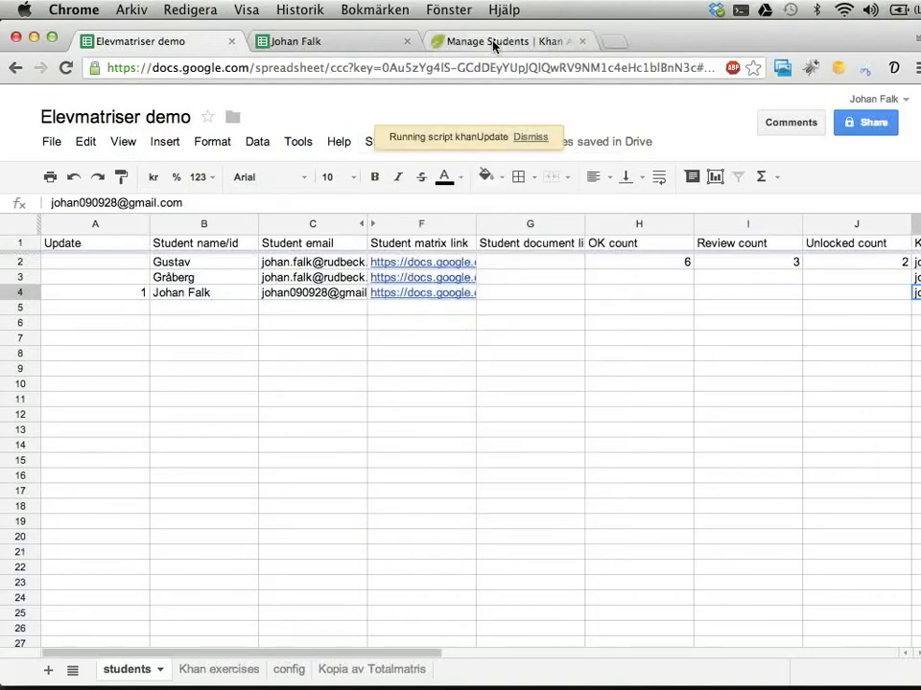
click(357, 48)
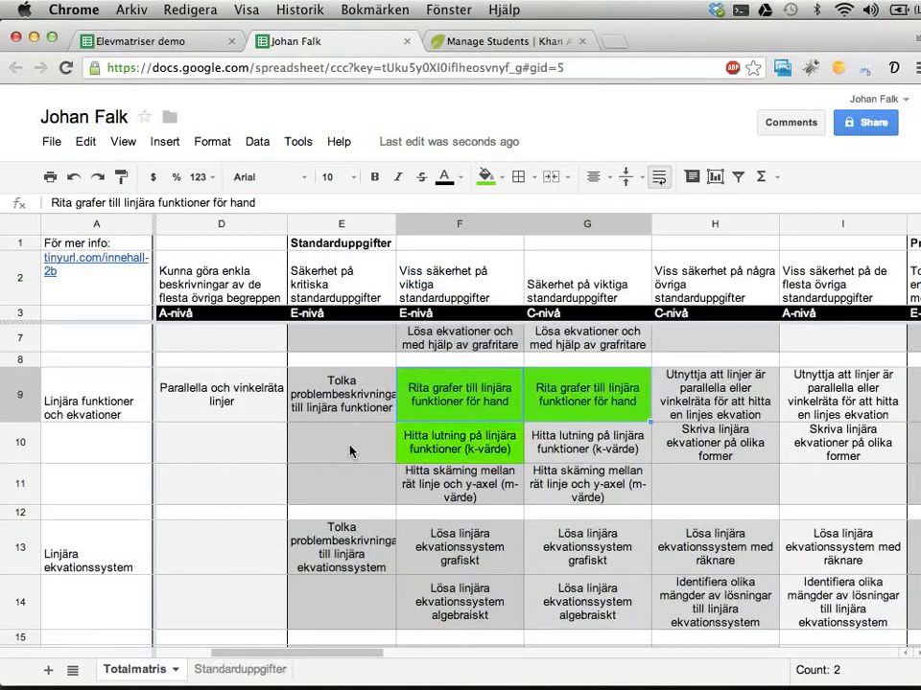
Check the green OK cells in the Totalmatris sheet down to row 22, then return to Elevmatriser demo
scroll(548, 475, down, 5)
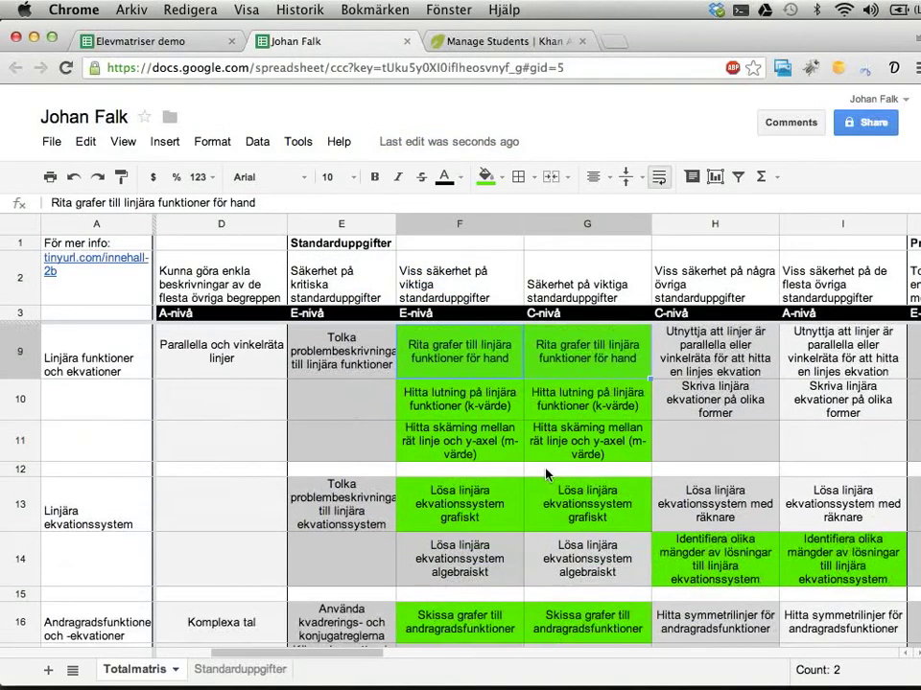
scroll(548, 476, down, 4)
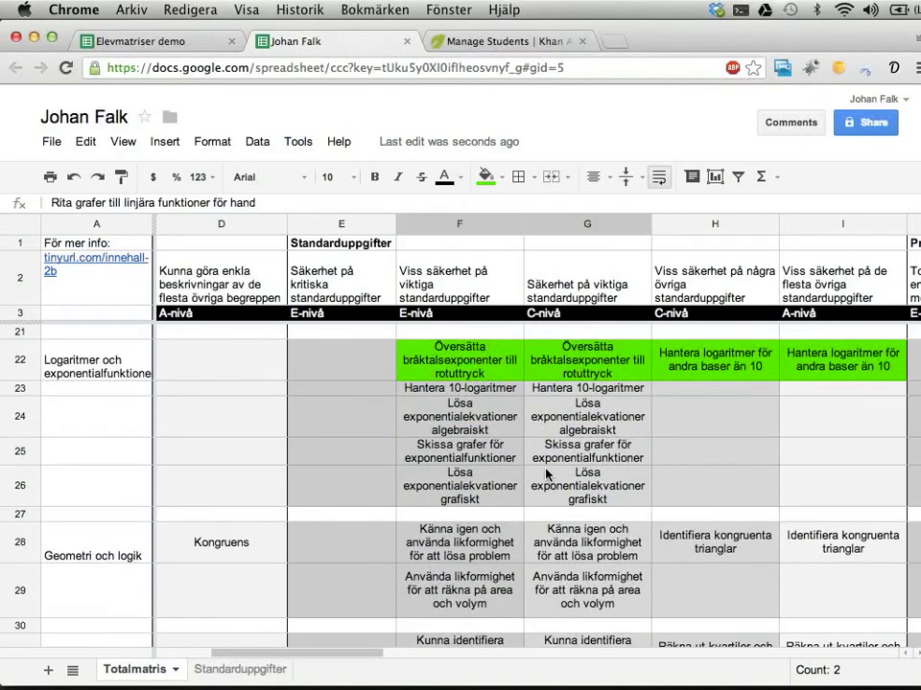
scroll(548, 473, up, 9)
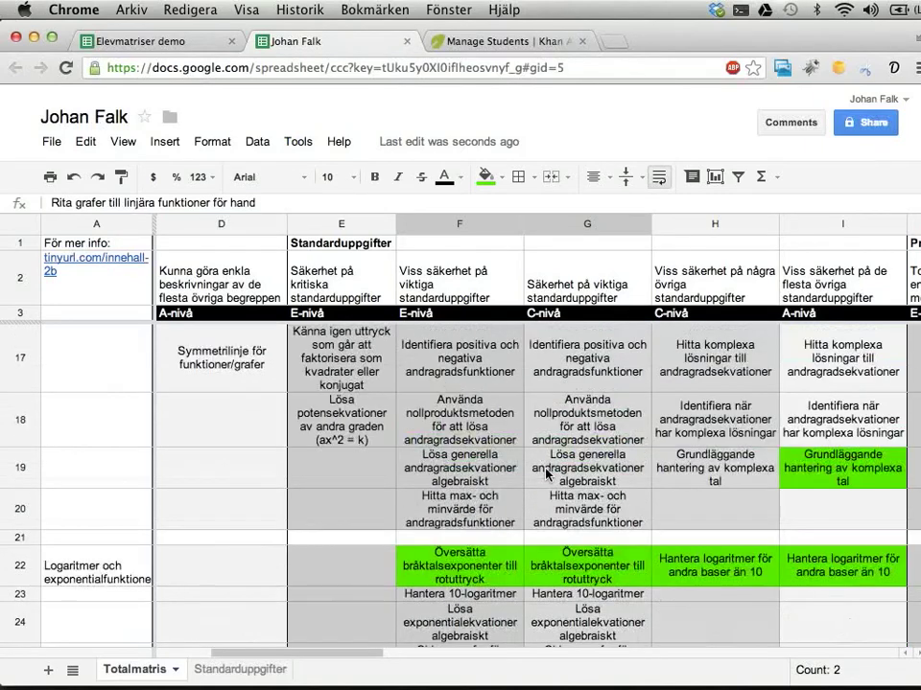
click(149, 42)
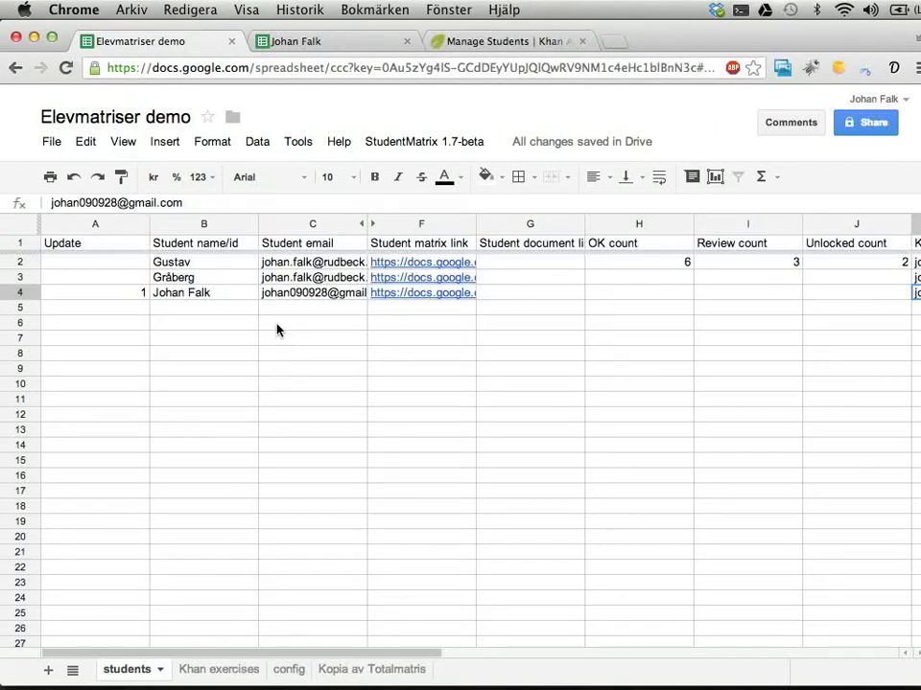
click(291, 669)
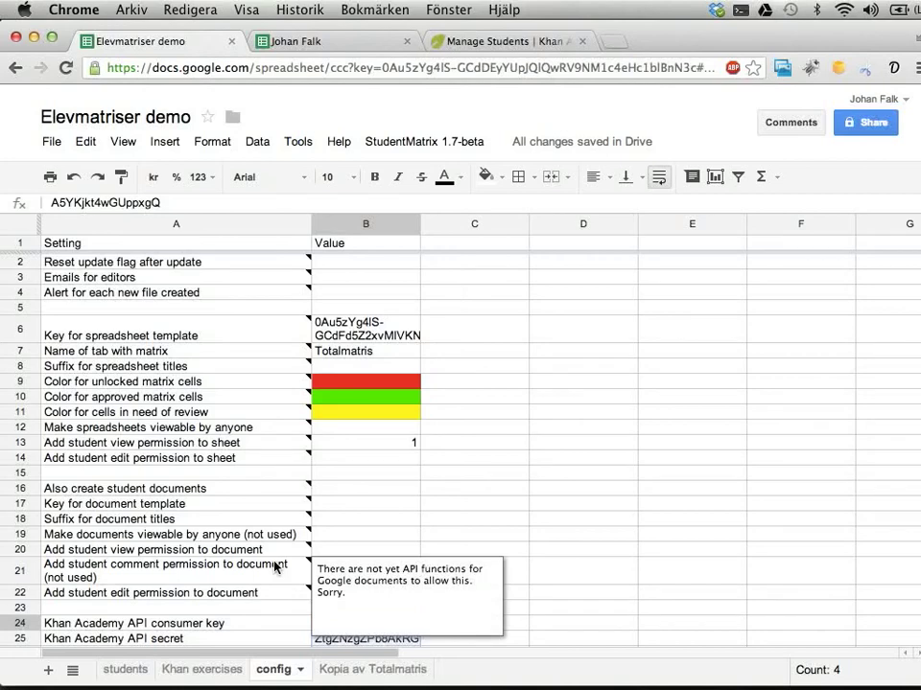
click(126, 670)
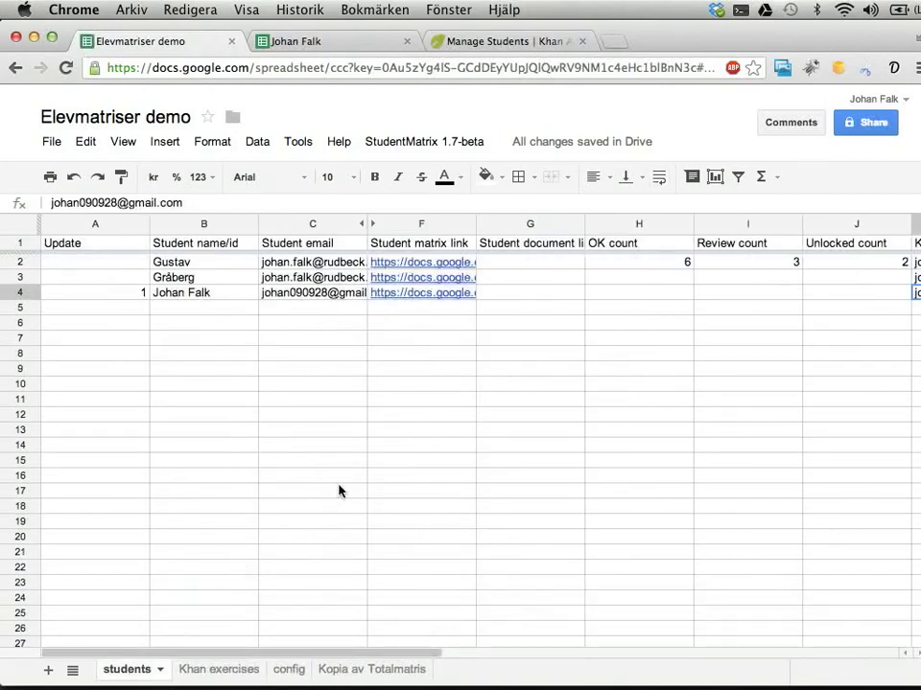